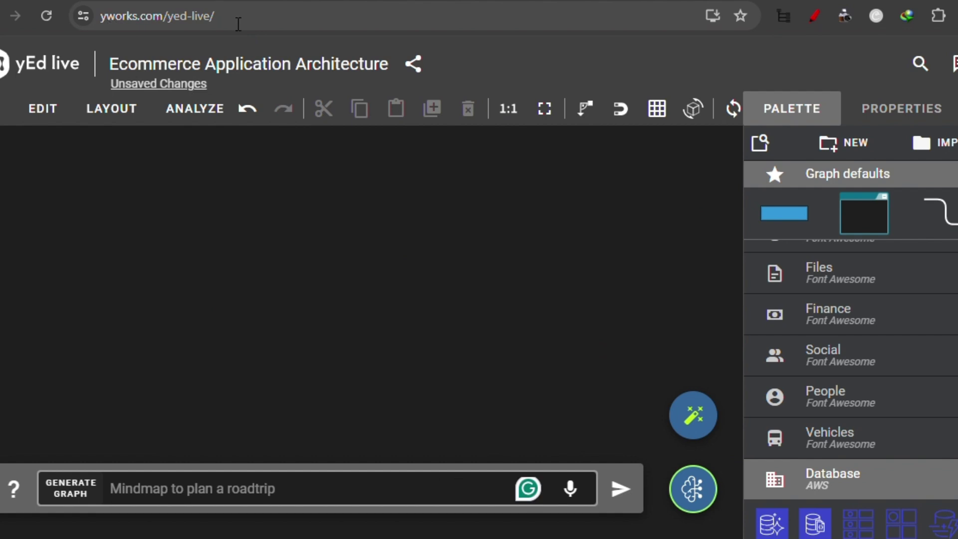
# Step: Select the page's web address, then hide and restore the AI graph-generation prompt
pyautogui.moveTo(238, 24); pyautogui.dragTo(103, 20)
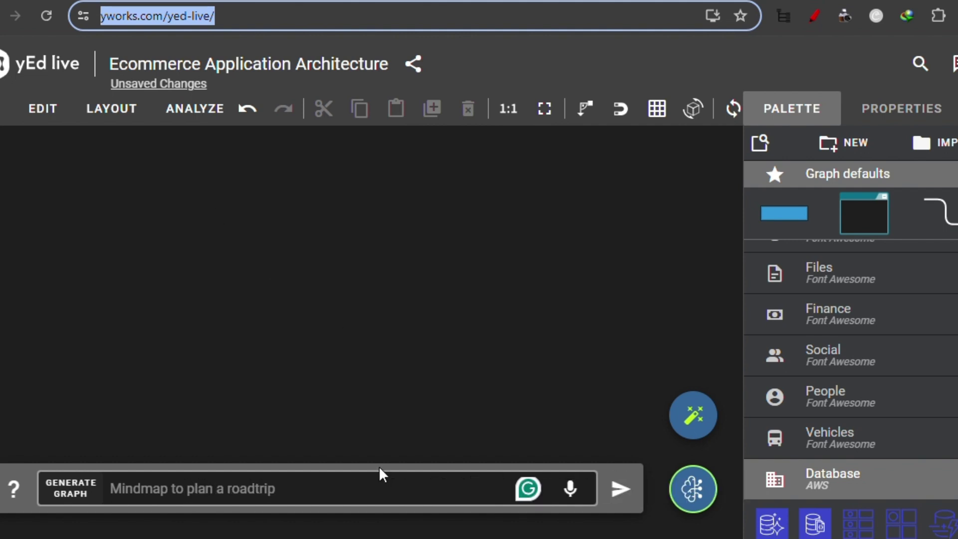
pyautogui.click(359, 503)
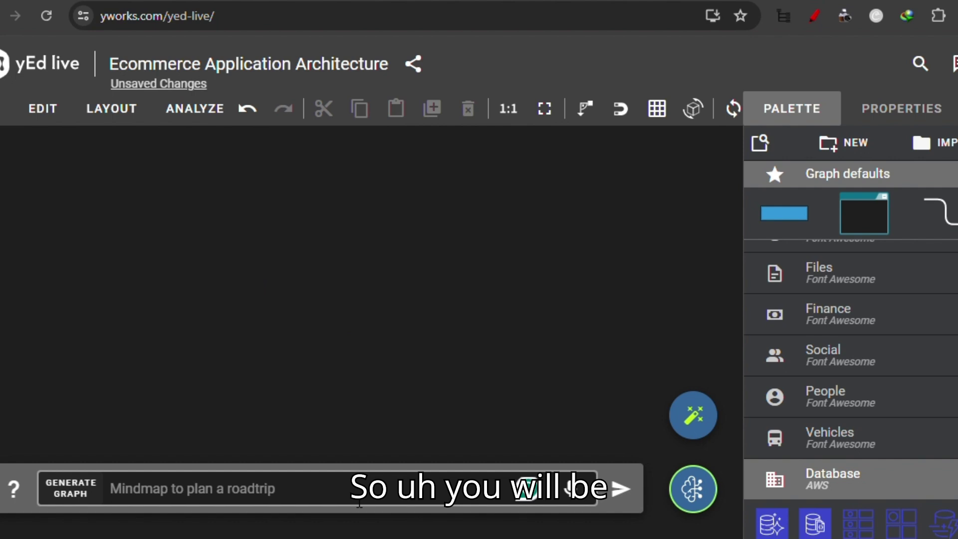
pyautogui.click(686, 497)
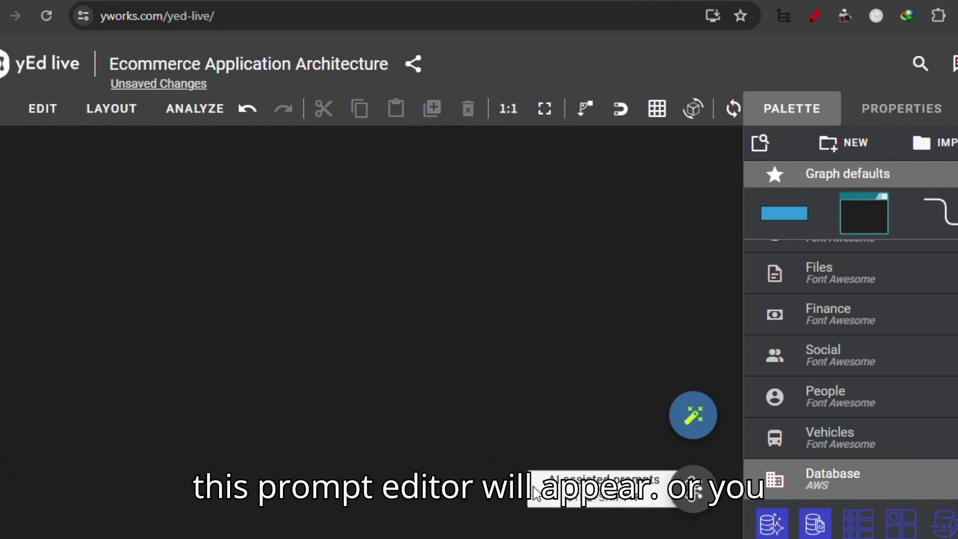
pyautogui.click(704, 498)
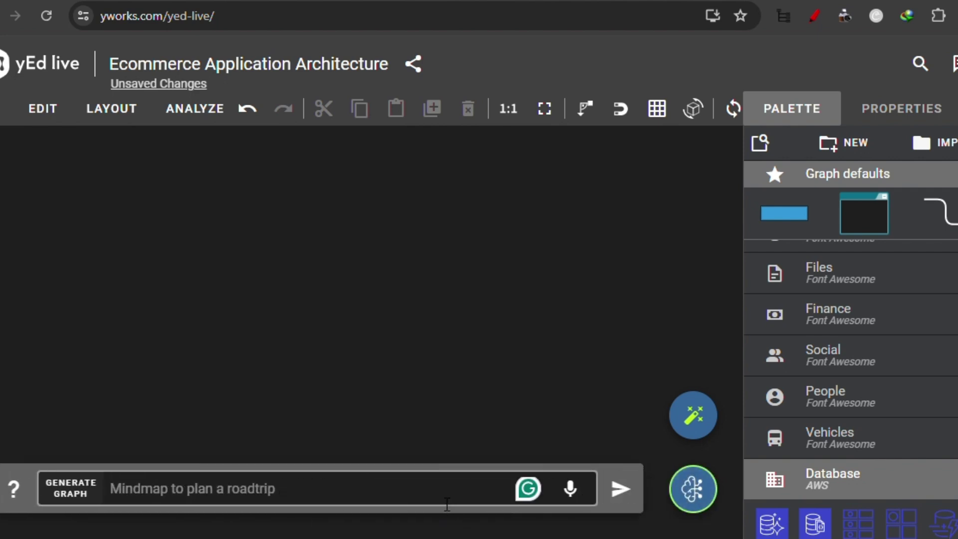
# Step: Generate the e-commerce architecture graph from the pasted request, close the AI panel, and open layout options
pyautogui.write('make me a detailed illustration of an ecommerce application, showing every part of the web application. dbs, payments system, ui, and everything.')
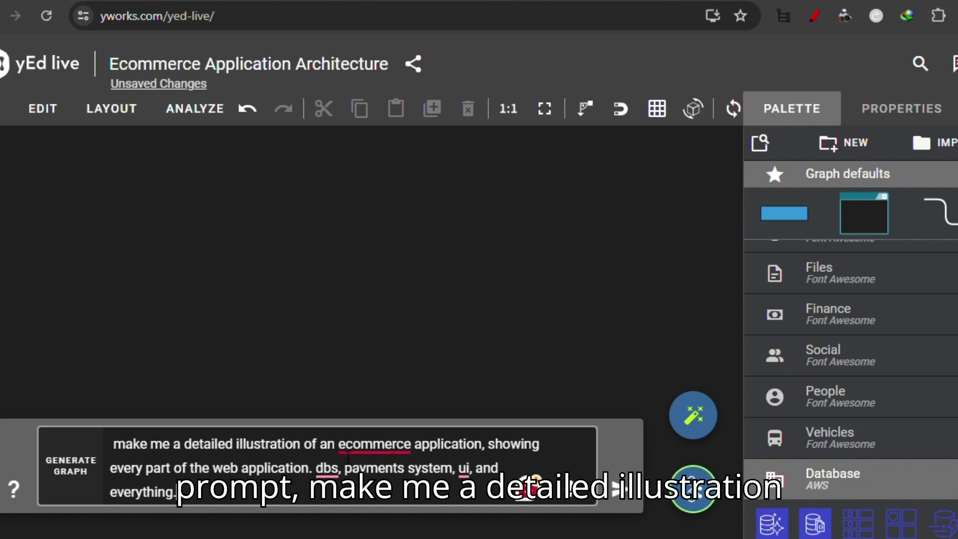
pyautogui.moveTo(409, 451)
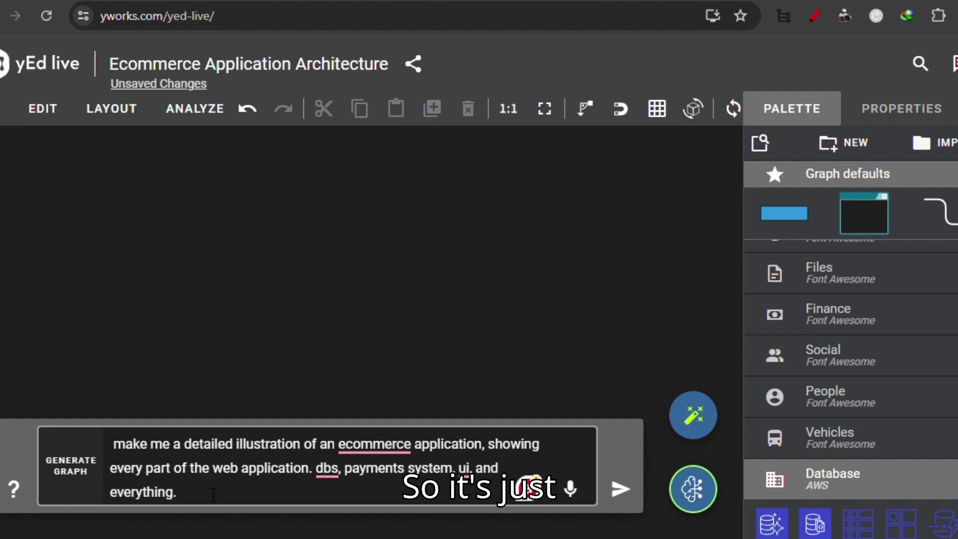
pyautogui.press('Return')
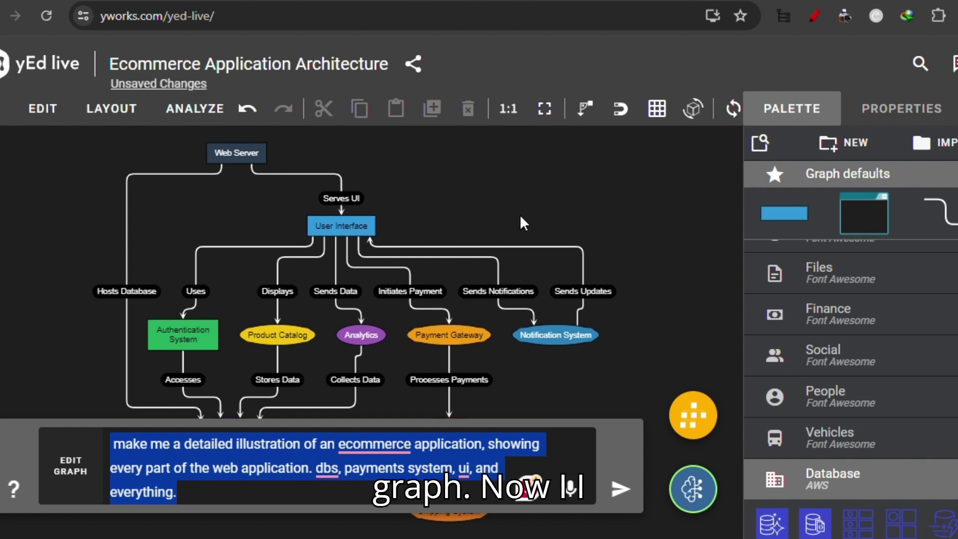
pyautogui.click(693, 489)
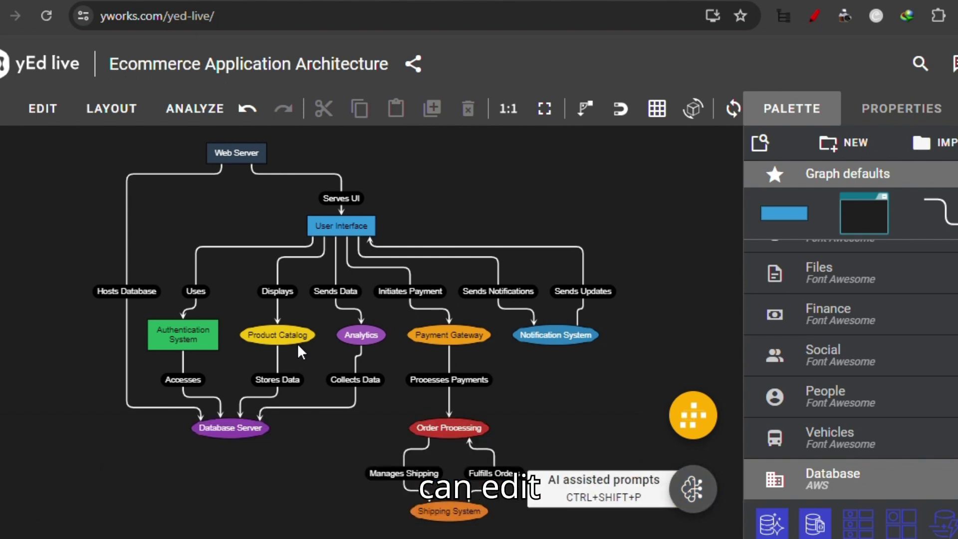
pyautogui.click(107, 109)
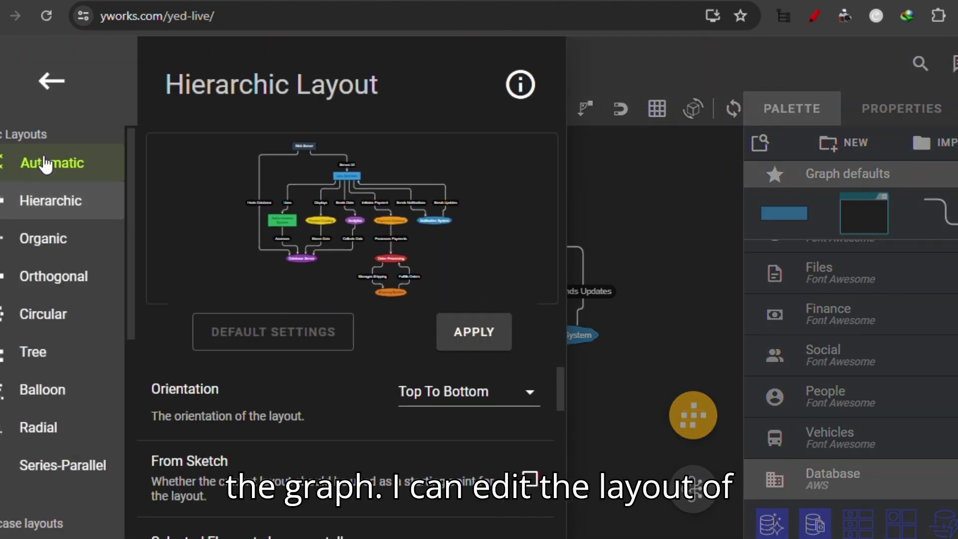
# Step: Preview the Organic, Orthogonal, Circular and Tree layouts
pyautogui.click(55, 248)
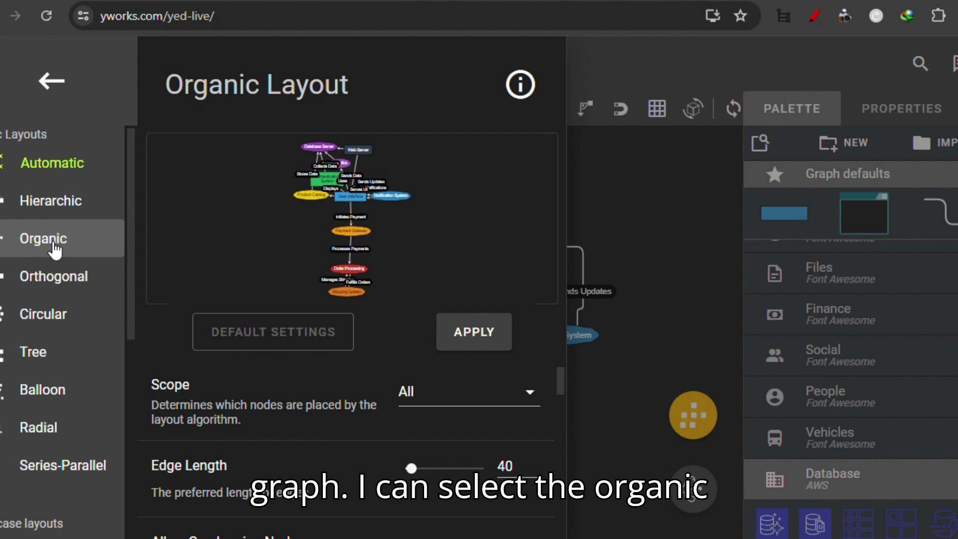
pyautogui.click(58, 283)
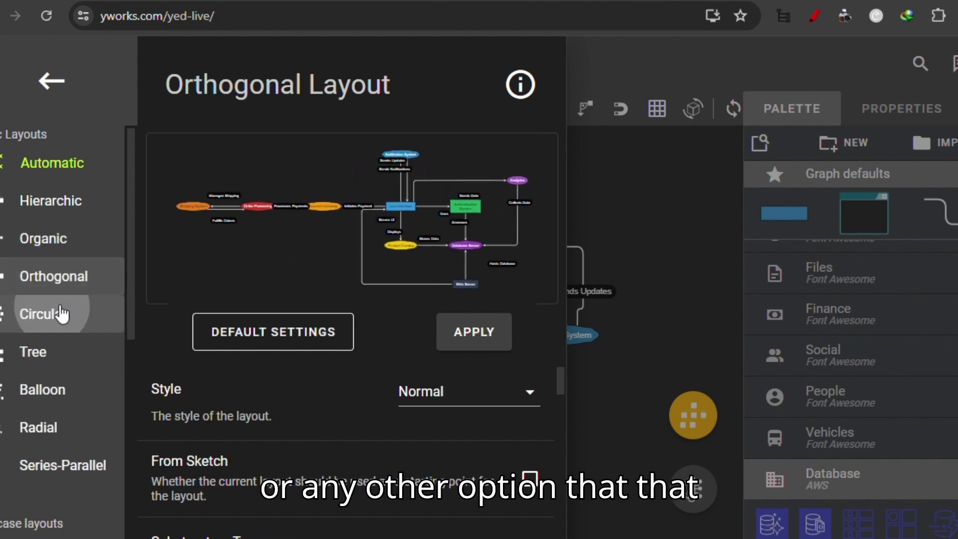
pyautogui.click(61, 314)
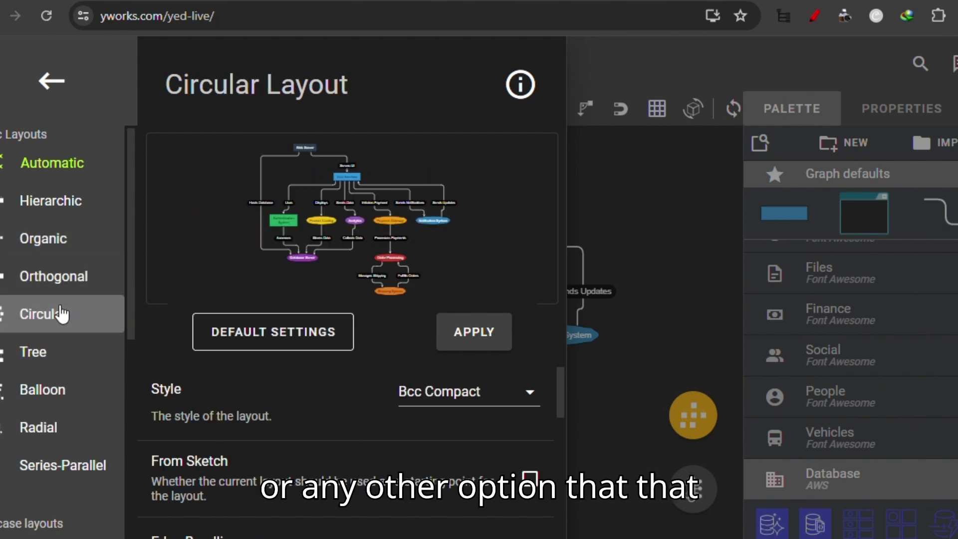
pyautogui.click(66, 358)
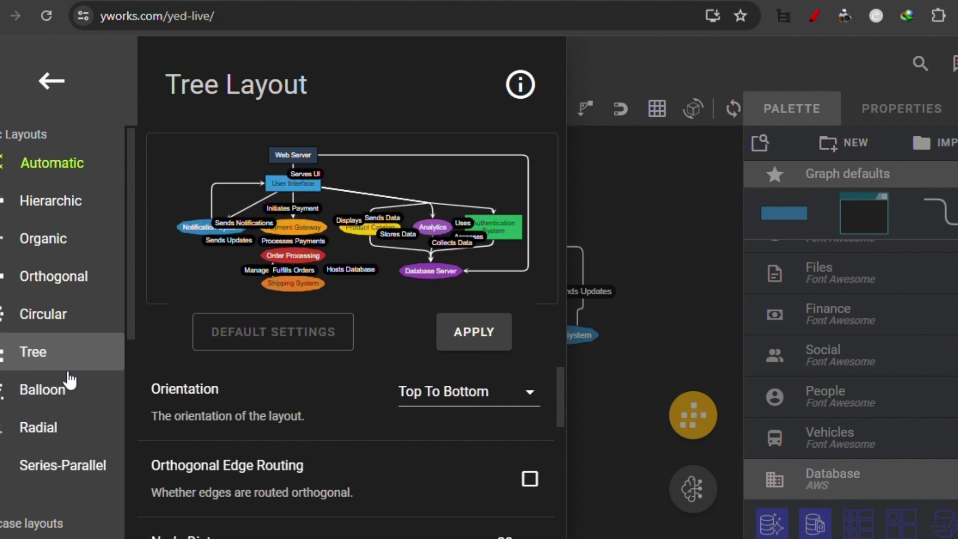
# Step: Try Circular layout with Bcc Isolated then Custom Groups style, then preview Balloon and Radial
pyautogui.click(69, 323)
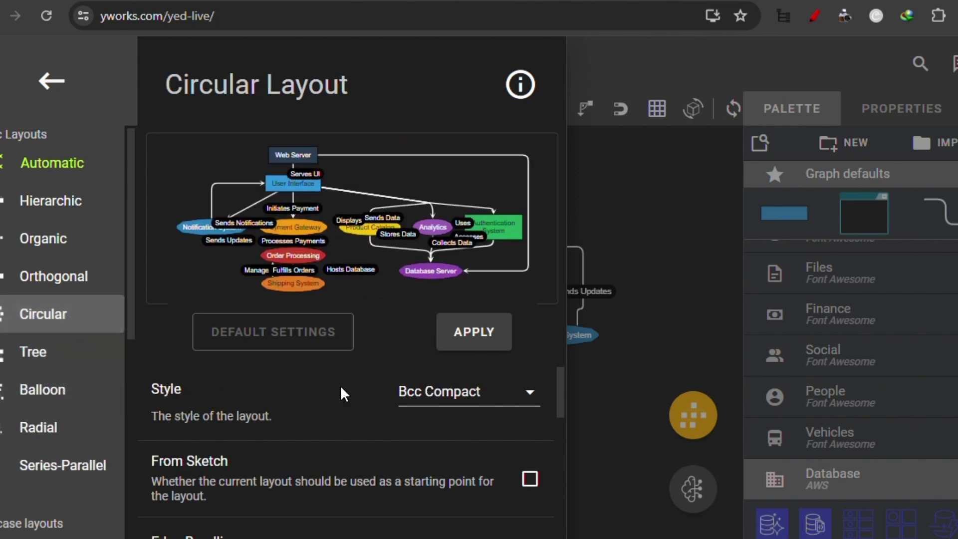
pyautogui.click(506, 401)
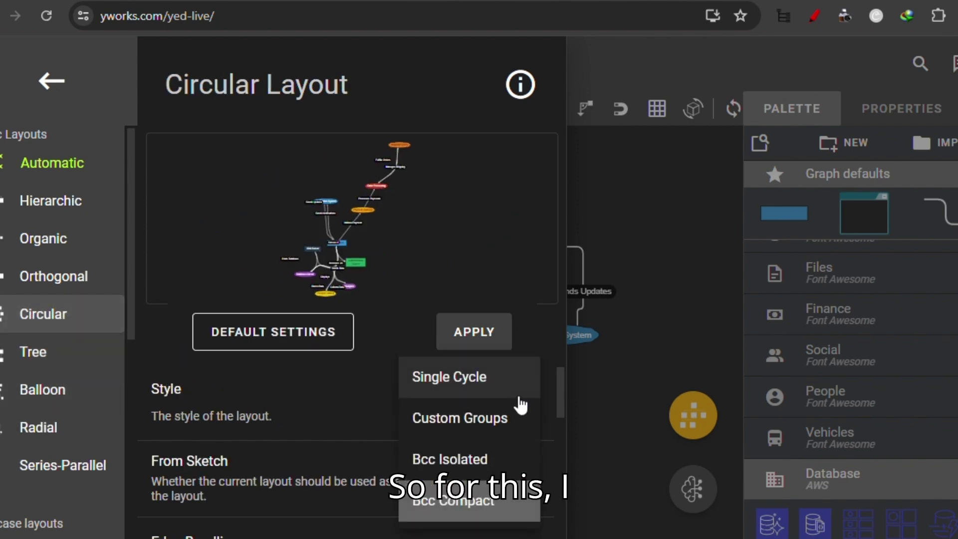
pyautogui.click(508, 457)
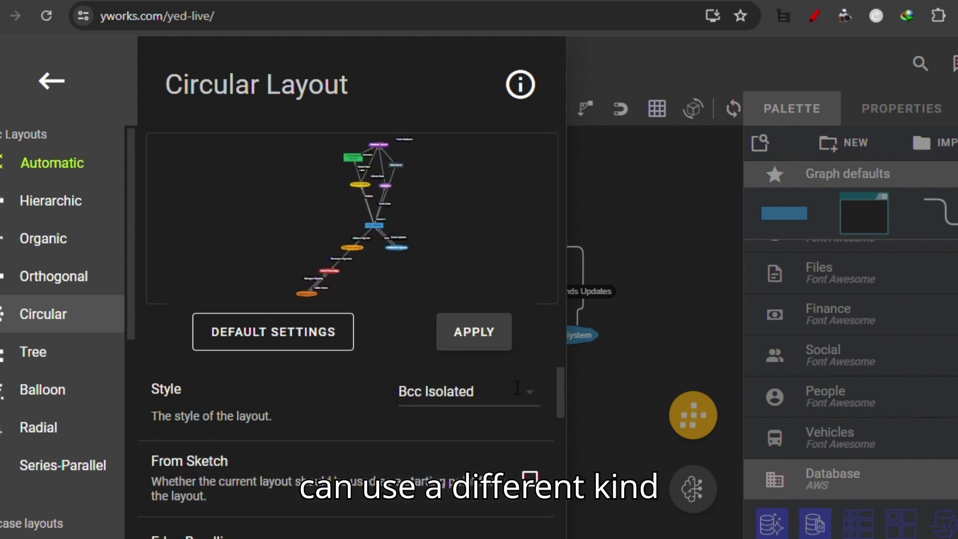
pyautogui.click(518, 389)
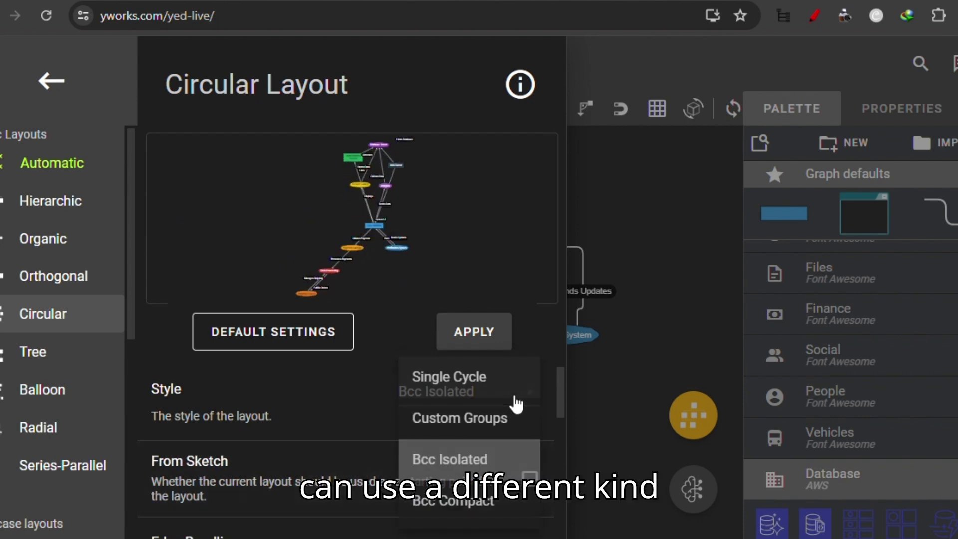
pyautogui.click(503, 423)
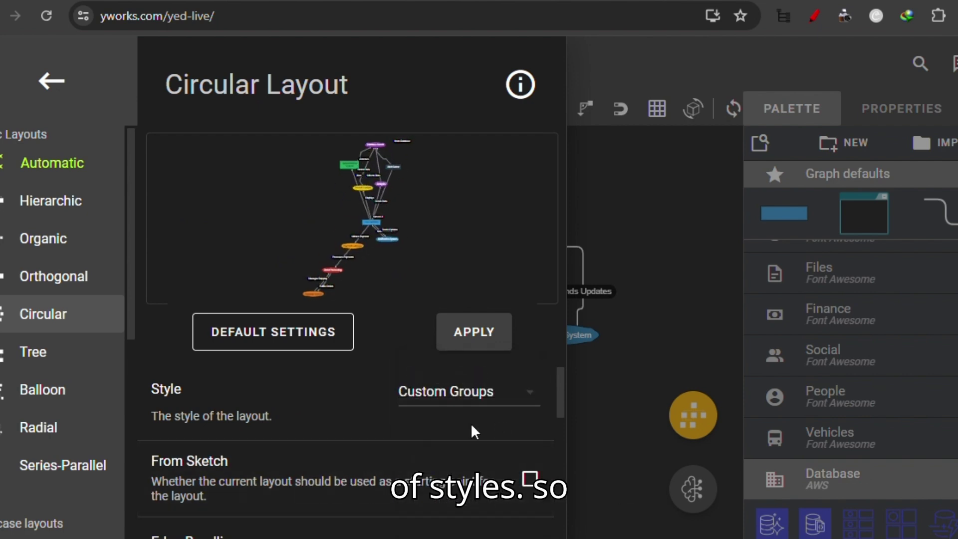
pyautogui.click(37, 391)
pyautogui.click(22, 433)
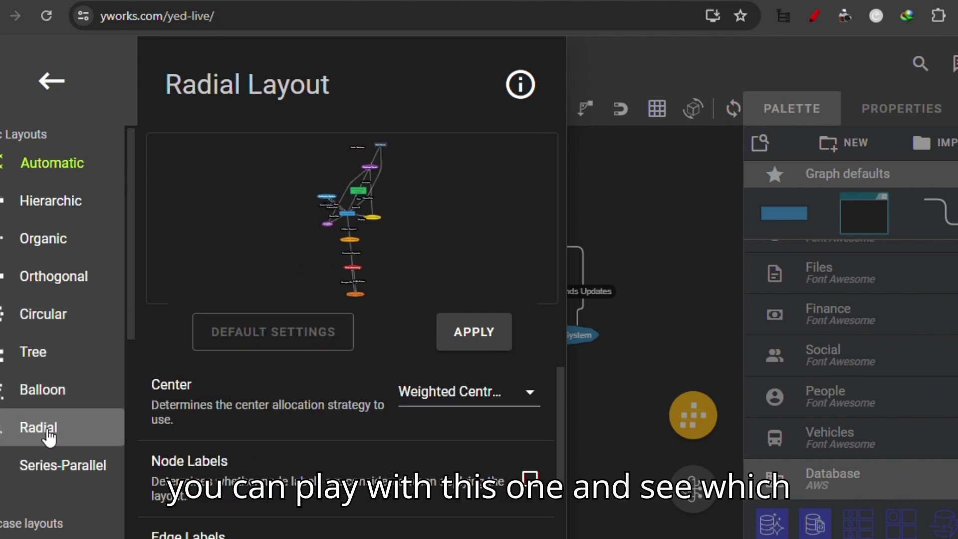
# Step: Set the Radial layout center strategy to Centrality, then to Directed
pyautogui.click(471, 400)
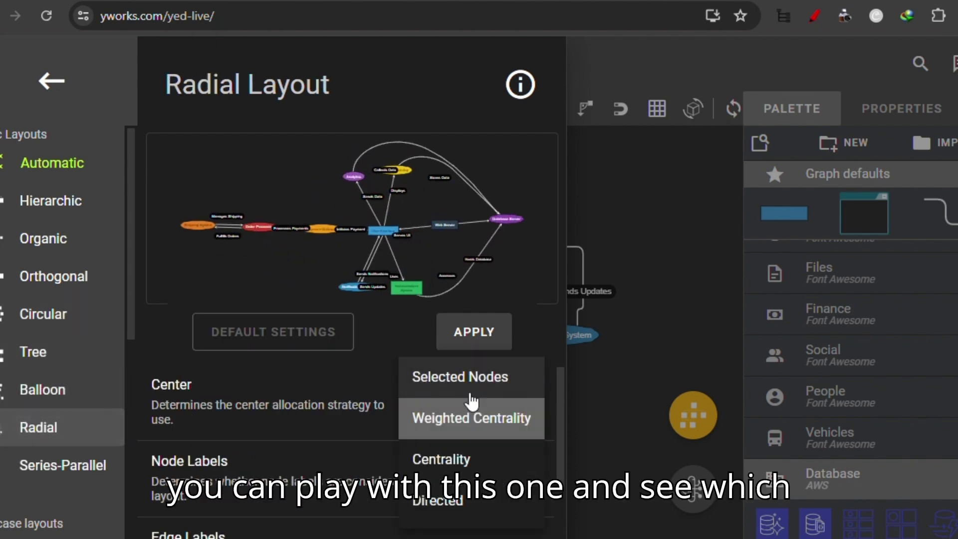
pyautogui.click(471, 467)
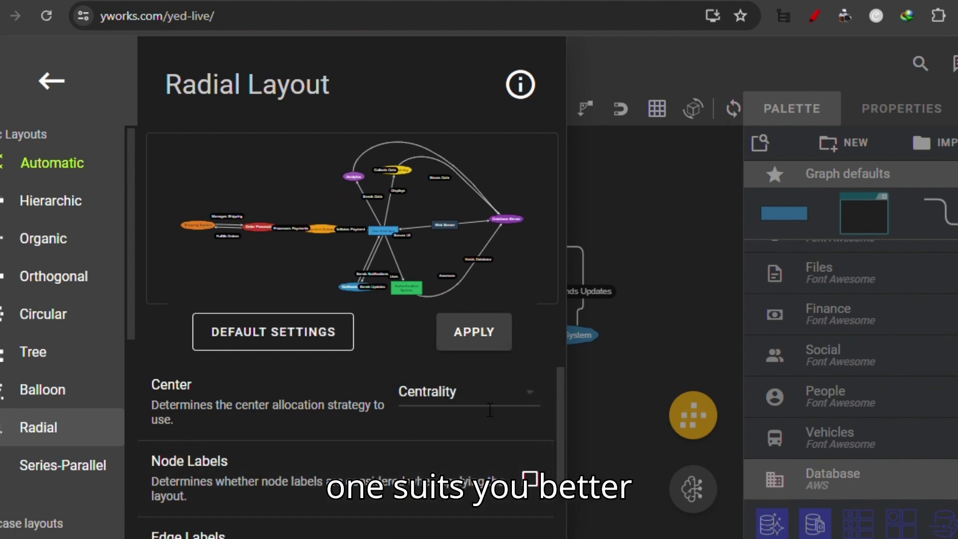
pyautogui.click(529, 400)
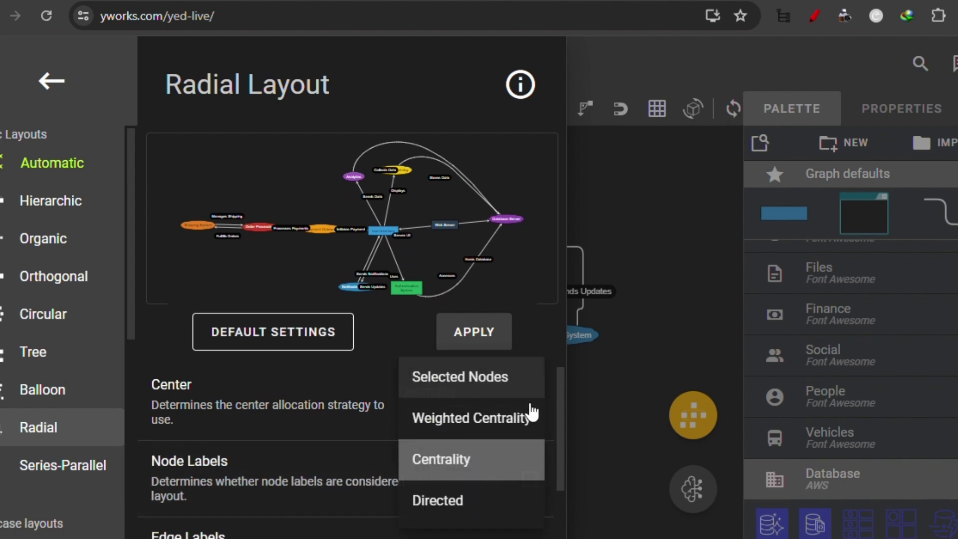
pyautogui.click(499, 518)
pyautogui.scroll(-2, 23, 374)
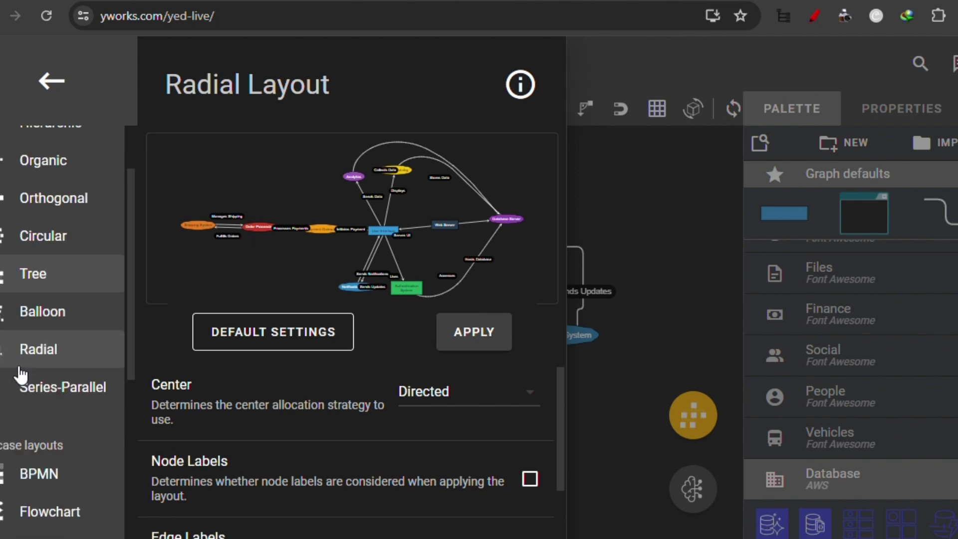
# Step: Preview the Series-Parallel, Flowchart, BPMN and General Edge Router layouts
pyautogui.click(21, 374)
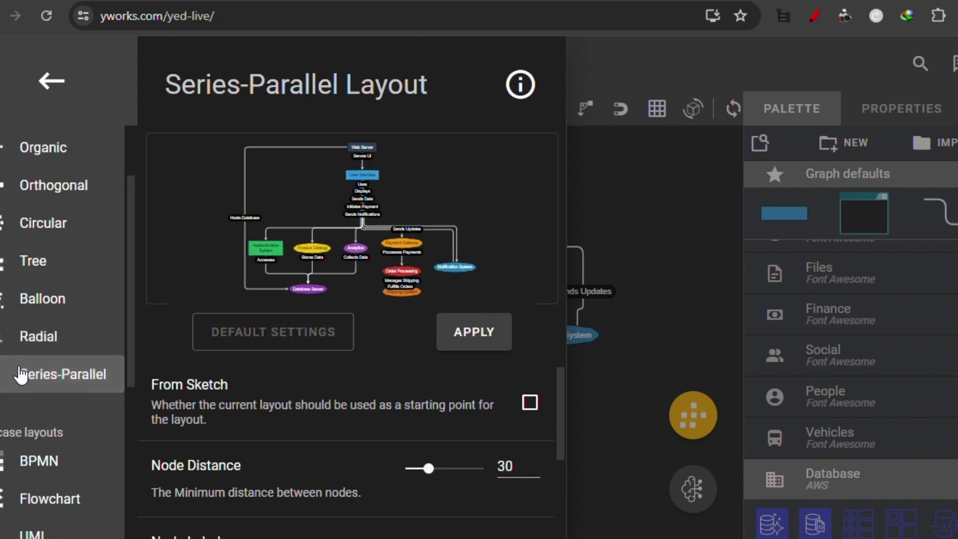
pyautogui.scroll(-3, 21, 375)
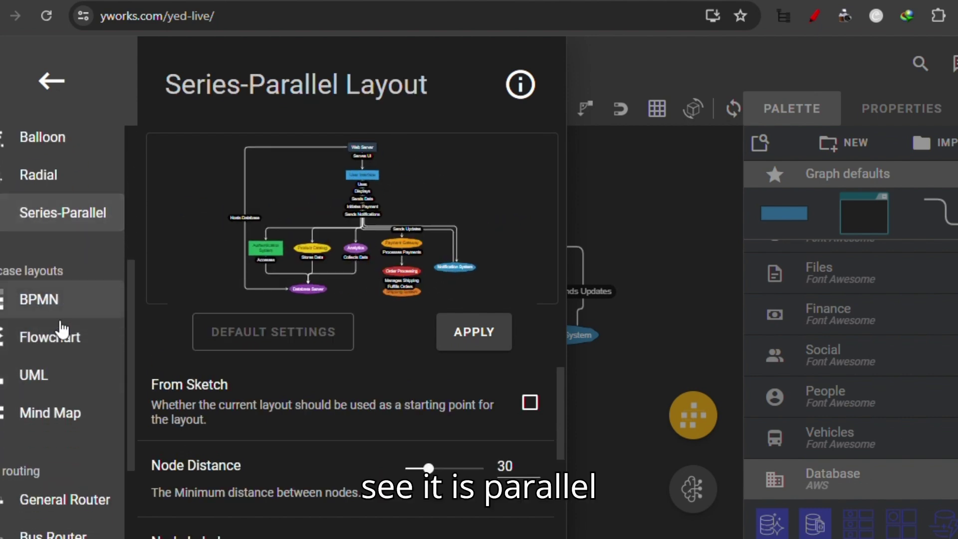
pyautogui.click(64, 339)
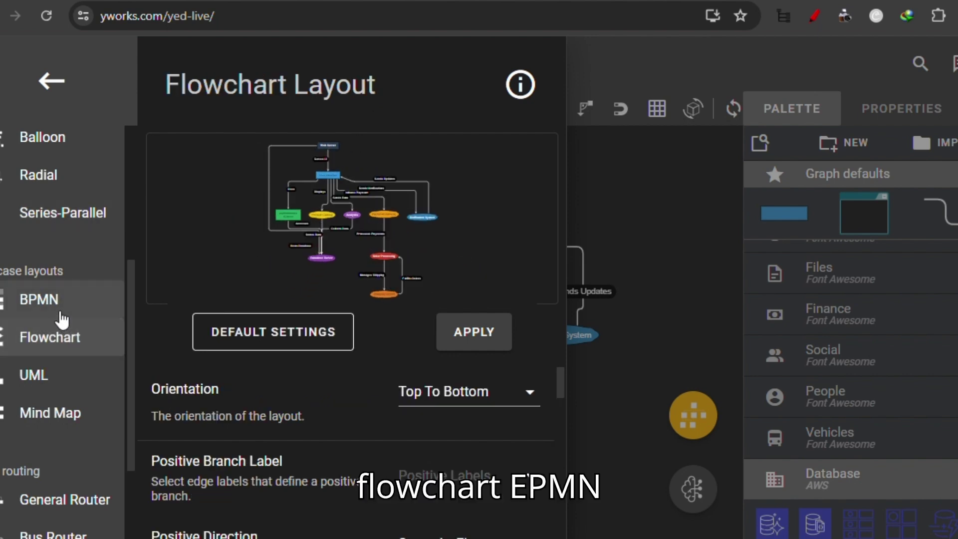
pyautogui.click(60, 315)
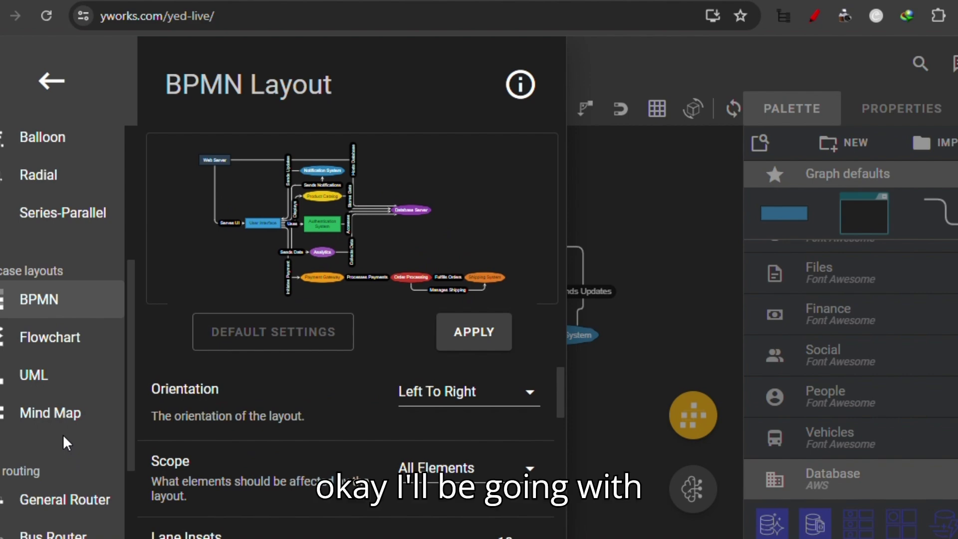
pyautogui.scroll(-2, 46, 397)
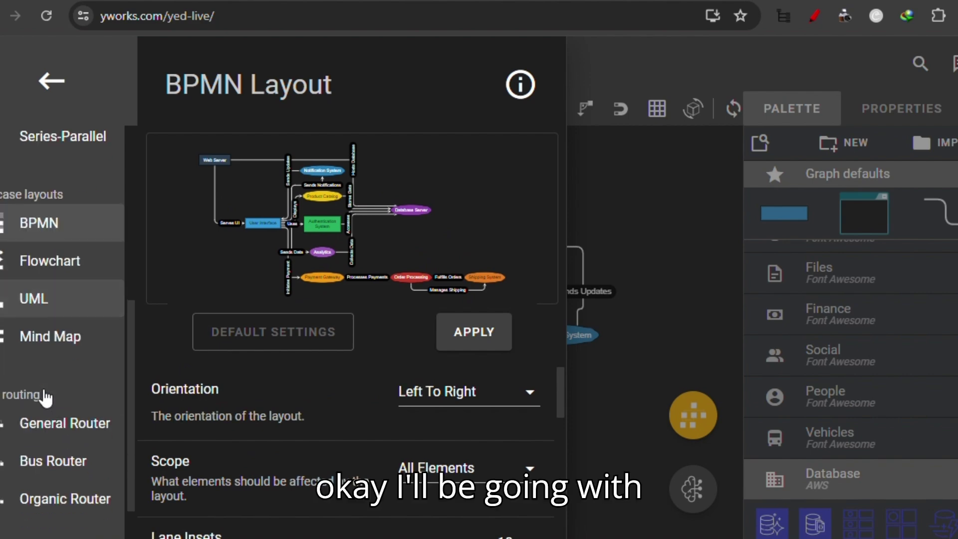
pyautogui.click(58, 423)
pyautogui.scroll(8, 58, 422)
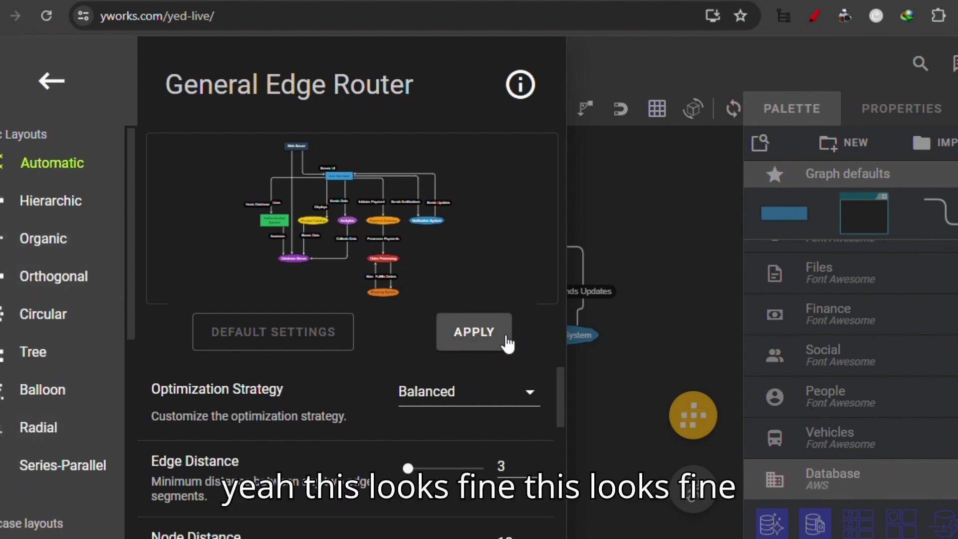
# Step: Apply the General Edge Router, switch to isometric 3D view and hide the grid
pyautogui.click(474, 332)
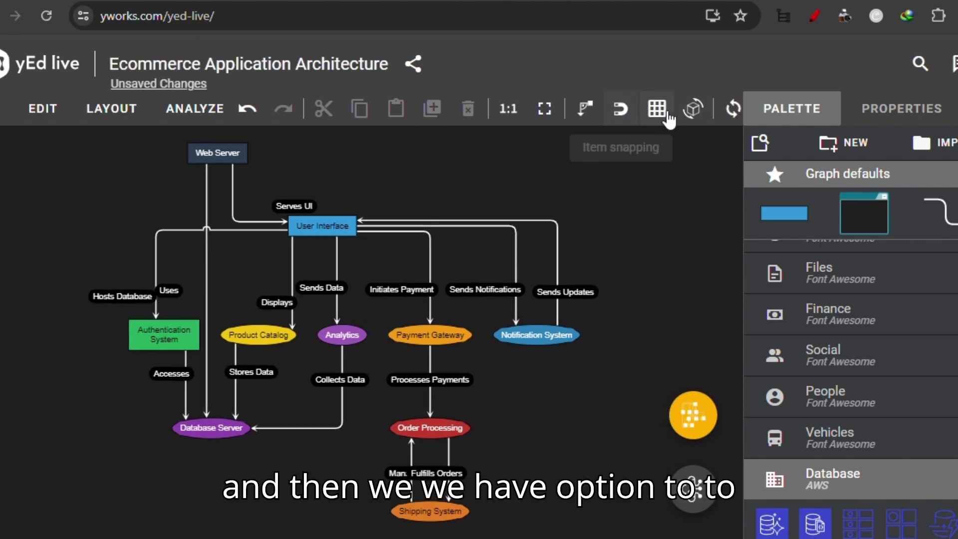
pyautogui.click(691, 114)
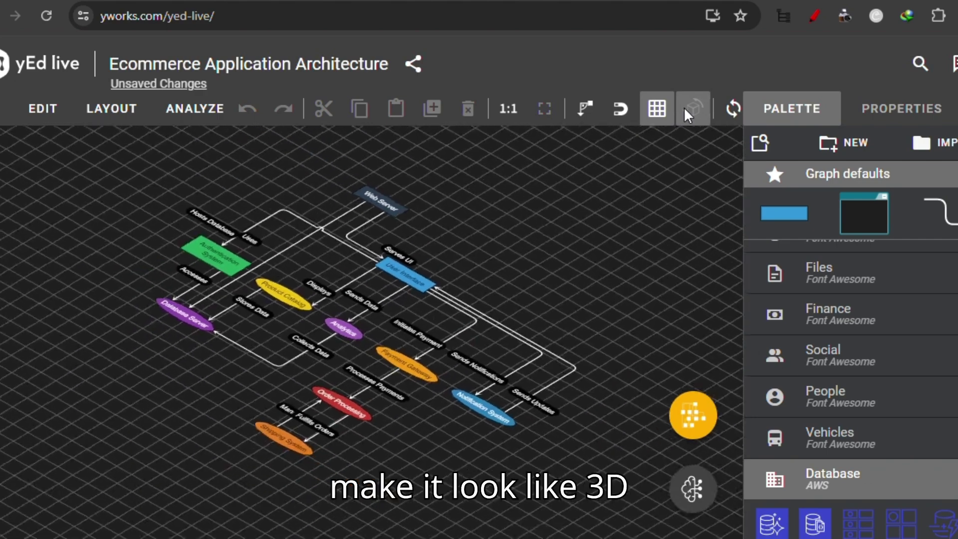
pyautogui.click(674, 111)
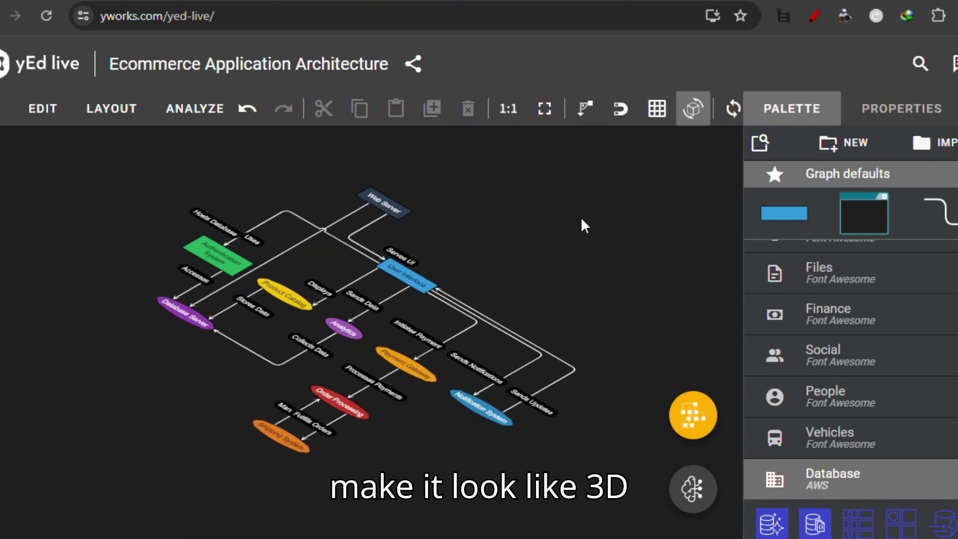
# Step: Zoom the isometric view and select the two edges leading from User Interface
pyautogui.scroll(-3, 583, 222)
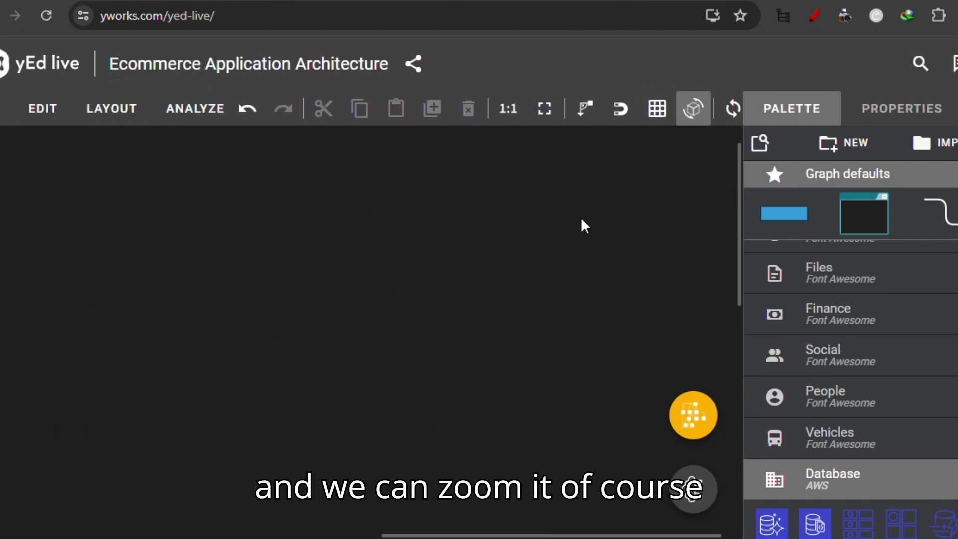
pyautogui.scroll(-2, 582, 221)
pyautogui.scroll(10, 582, 221)
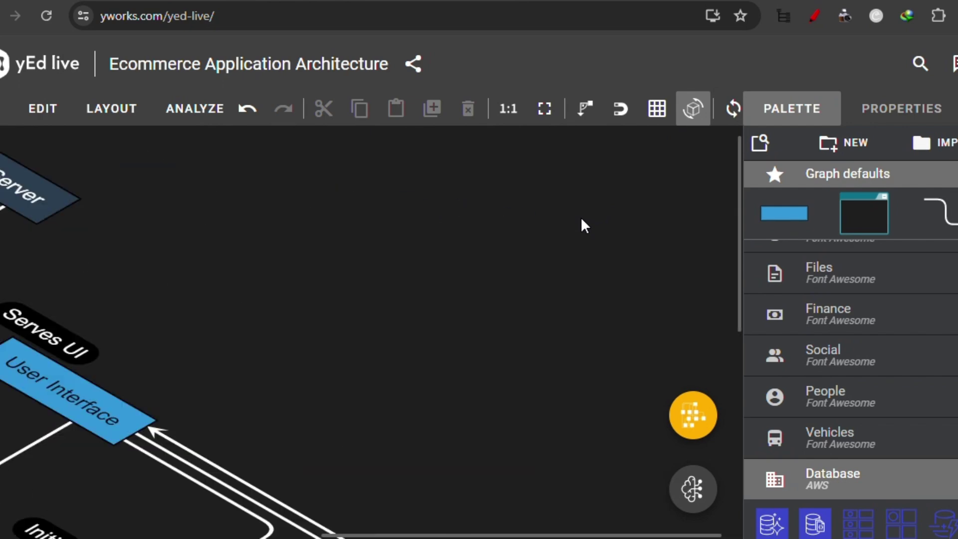
pyautogui.scroll(-5, 582, 220)
pyautogui.scroll(5, 582, 220)
pyautogui.scroll(-6, 582, 220)
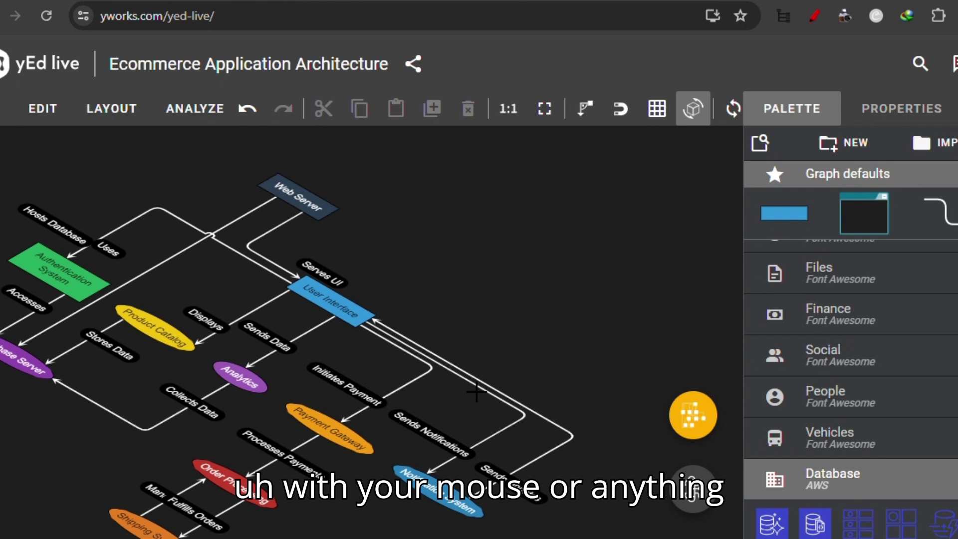
pyautogui.moveTo(455, 405); pyautogui.dragTo(483, 354)
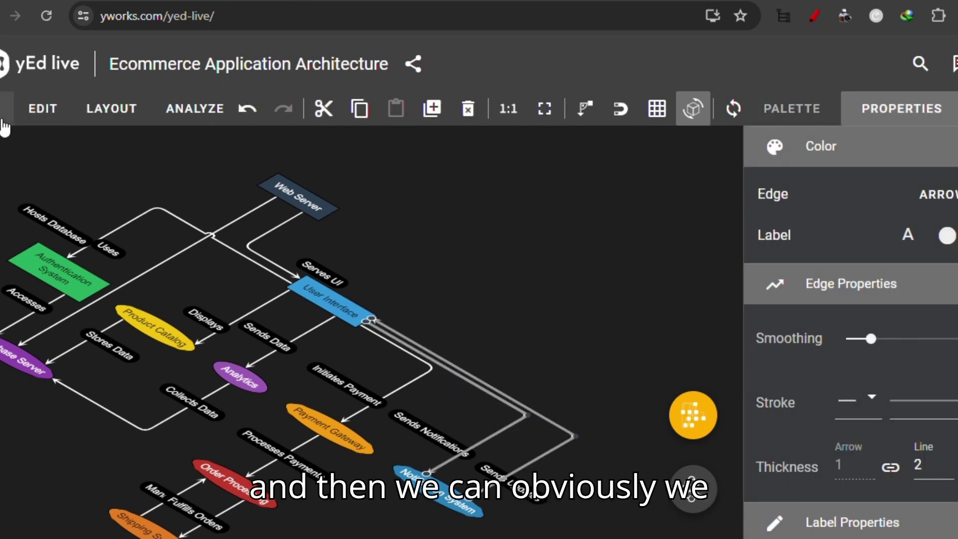
# Step: Export the isometric diagram from the main menu as a 1047×780 px PNG
pyautogui.click(4, 122)
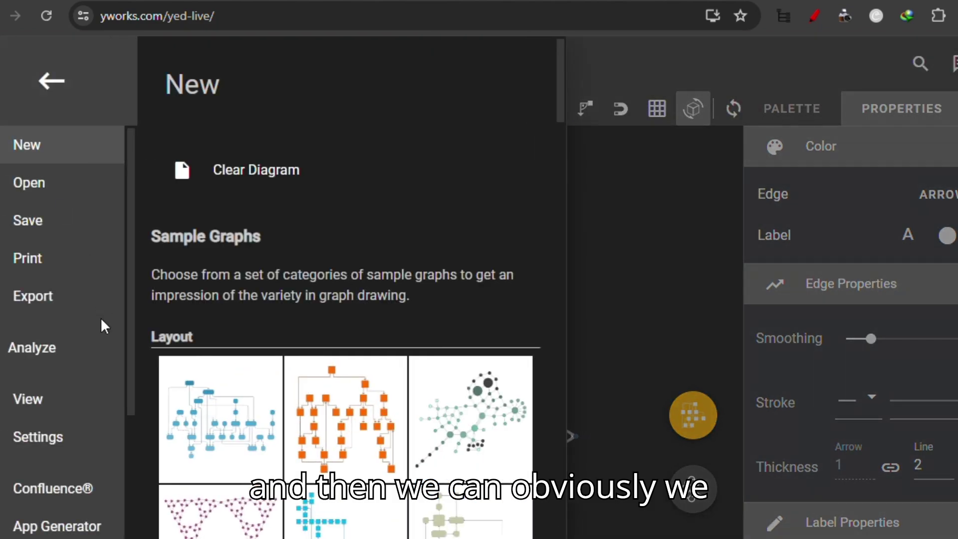
pyautogui.click(32, 306)
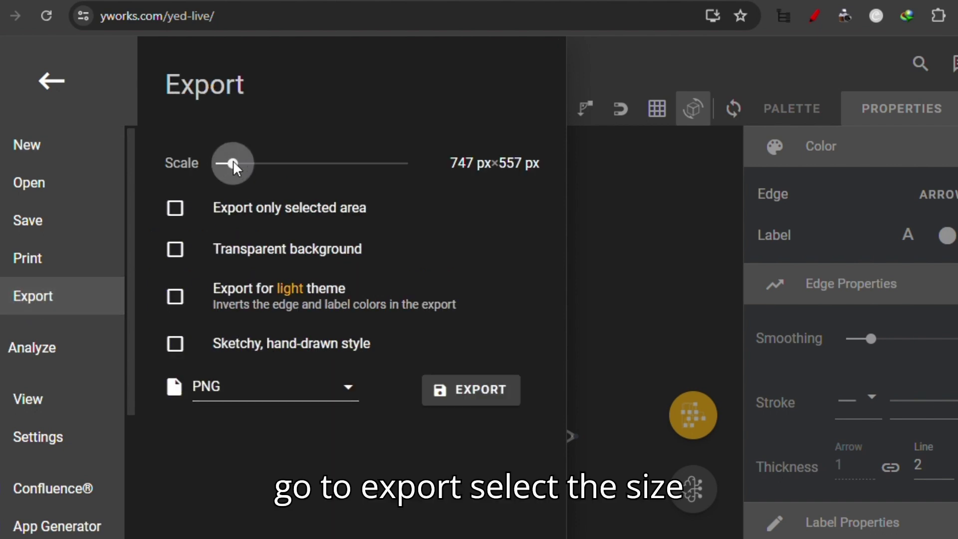
pyautogui.moveTo(232, 160); pyautogui.dragTo(240, 162)
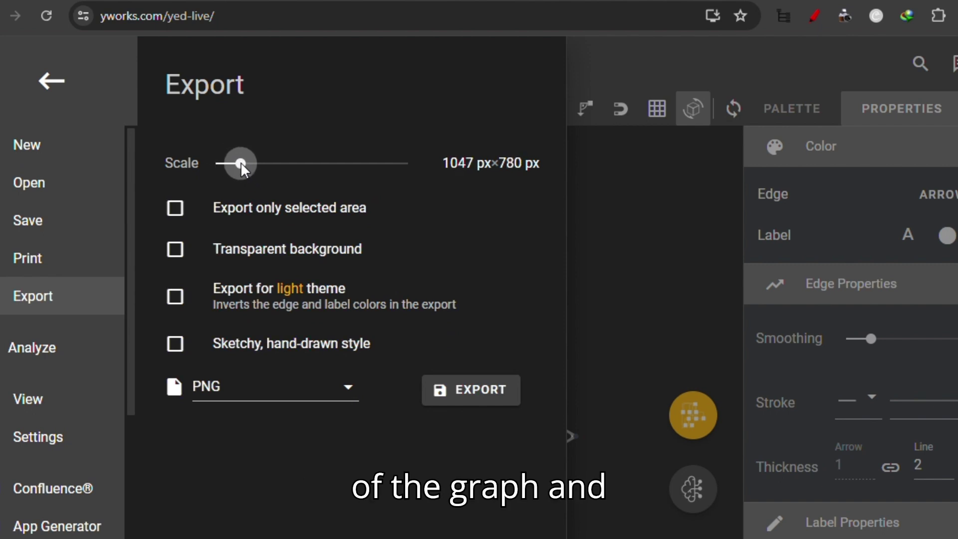
pyautogui.click(467, 398)
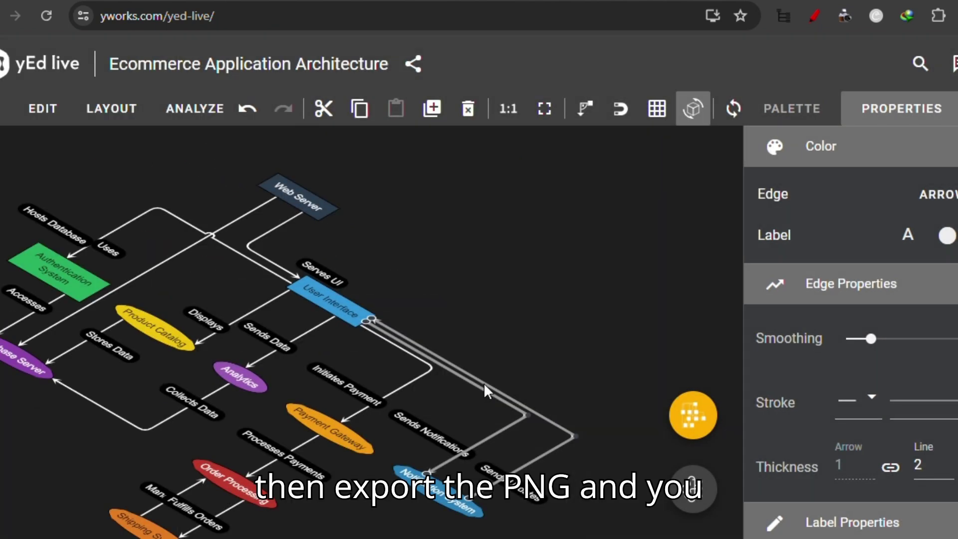